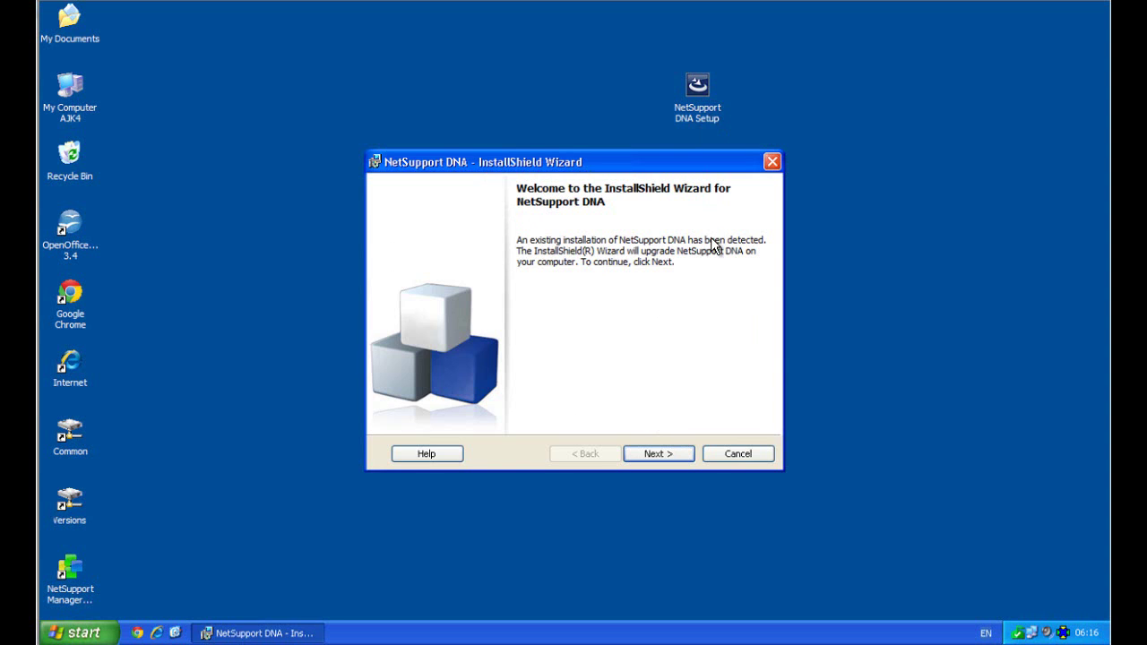
- Get past the upgrade welcome page and start the NetSupport DNA installation
left_click(670, 454)
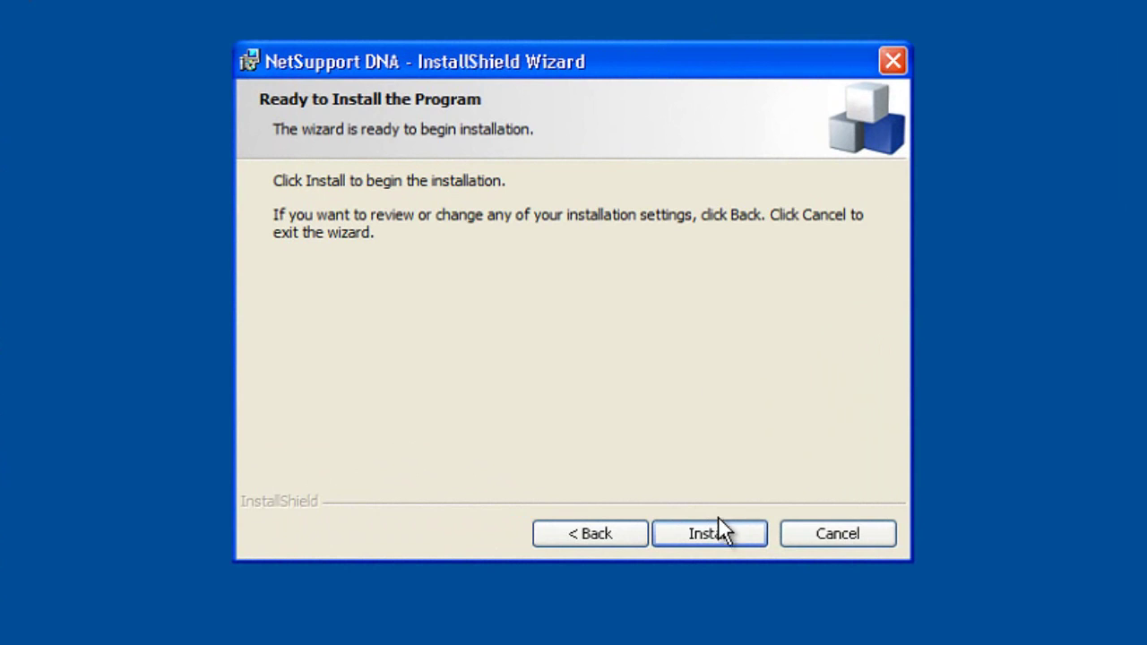
left_click(709, 532)
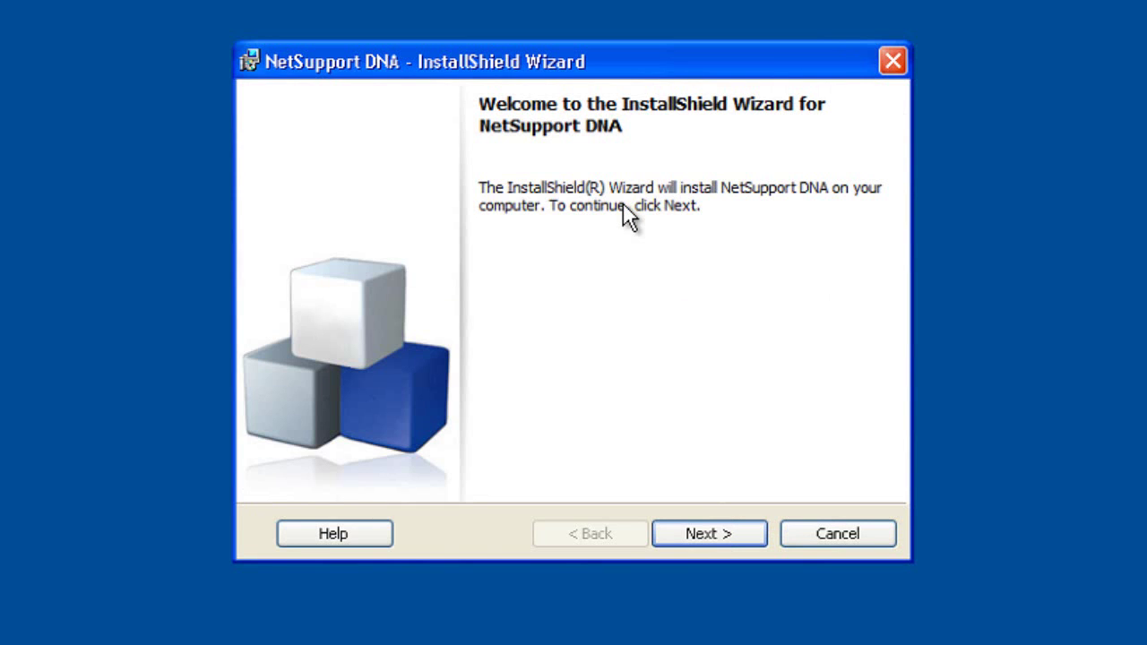
- Move from the welcome page to the licence agreement and accept its terms
left_click(697, 535)
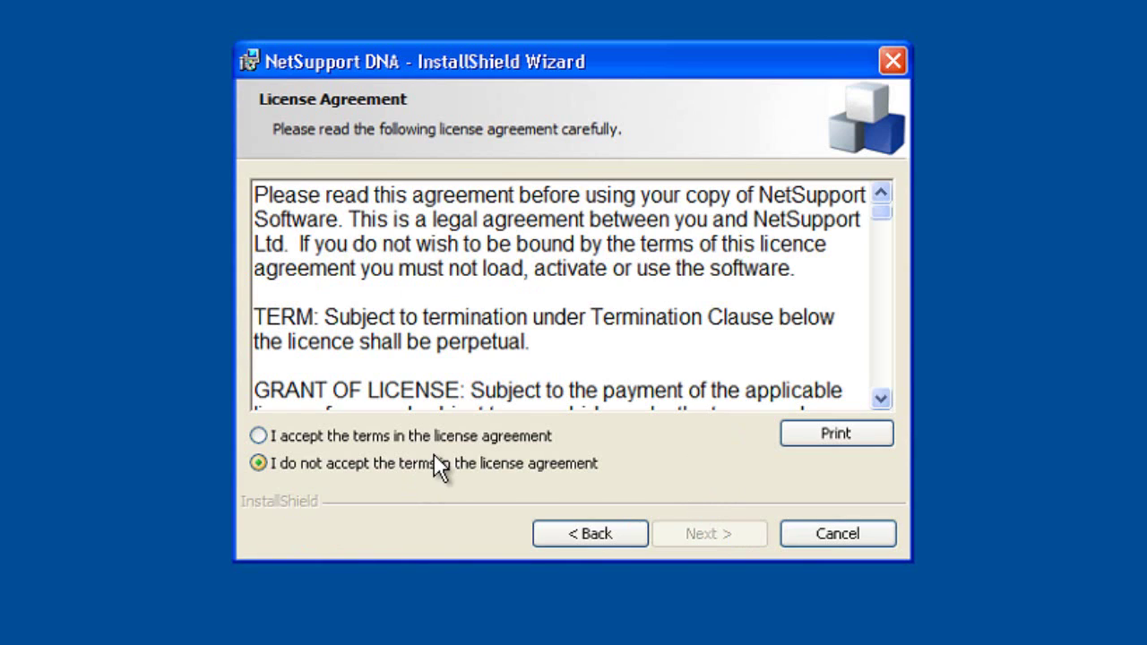
left_click(412, 436)
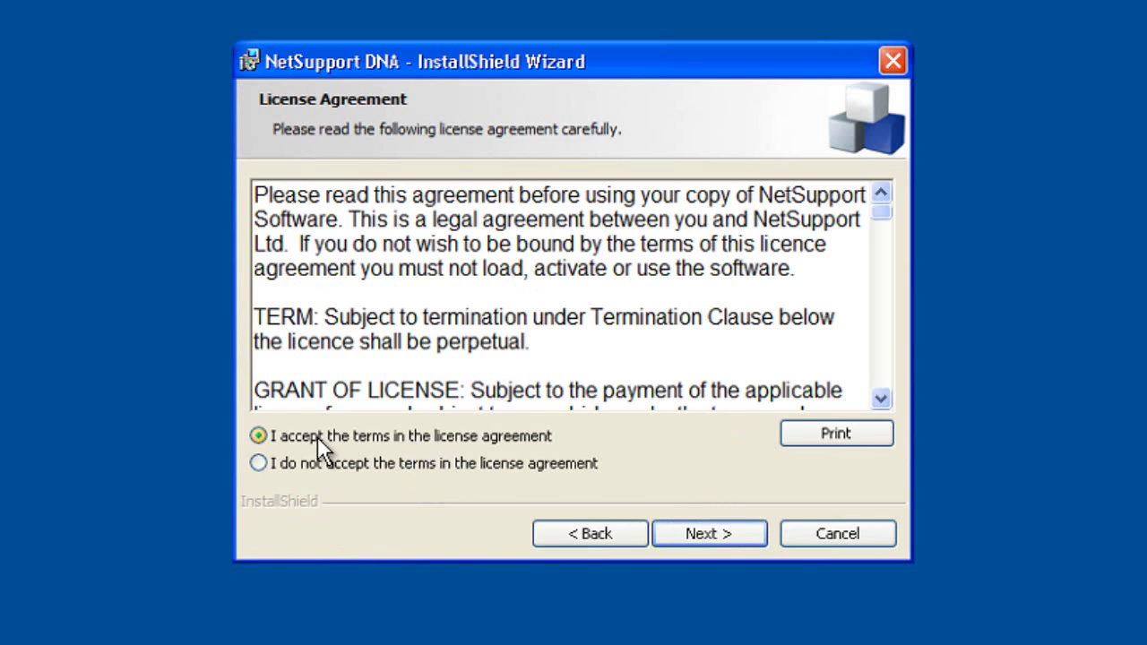
left_click(704, 534)
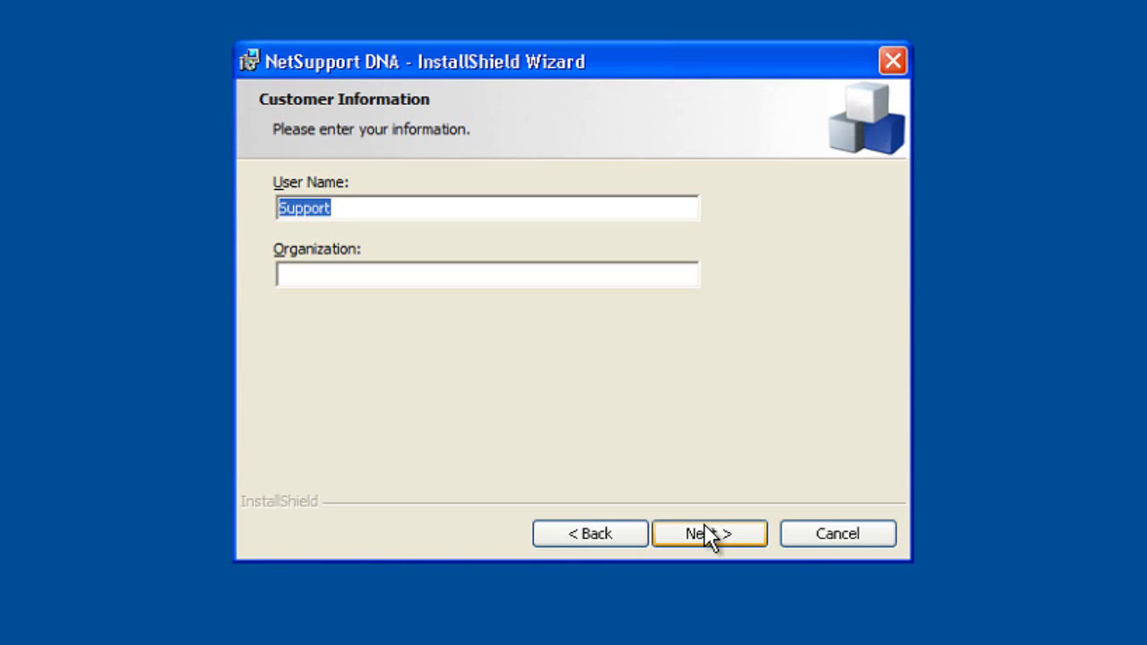
- Enter the user's name with organization NetSupport as the customer details
type("Al Ki")
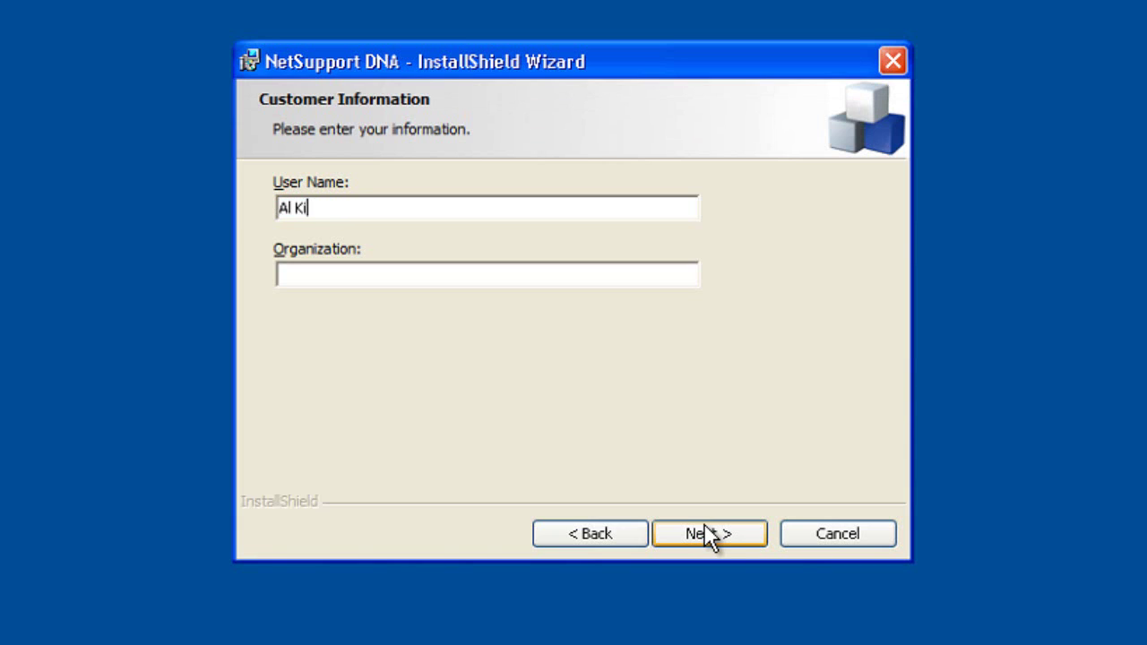
type("ngsley")
key("Tab")
type("NetSupport")
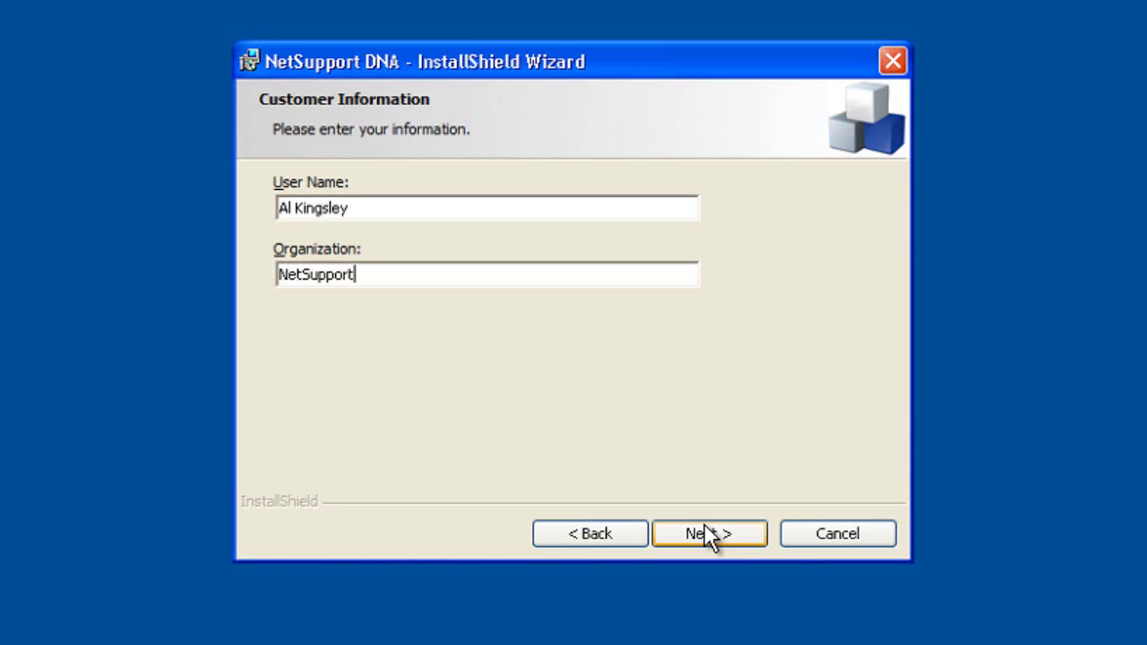
left_click(725, 542)
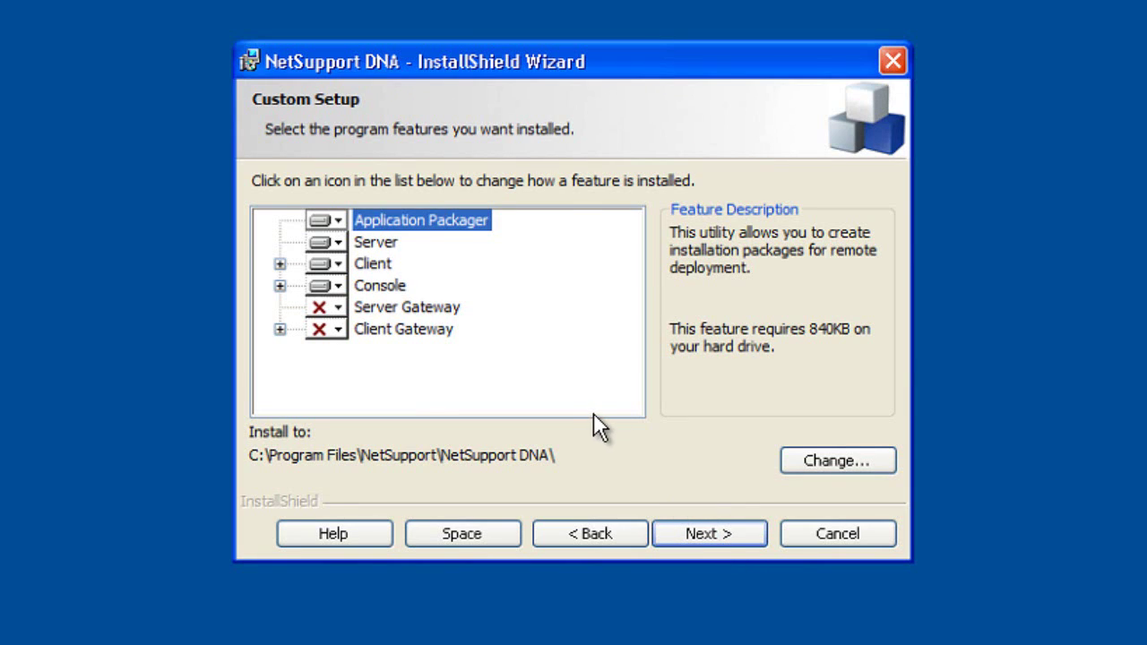
- Read the Server, Client, Console and Application Packager descriptions, then keep the default features
left_click(395, 244)
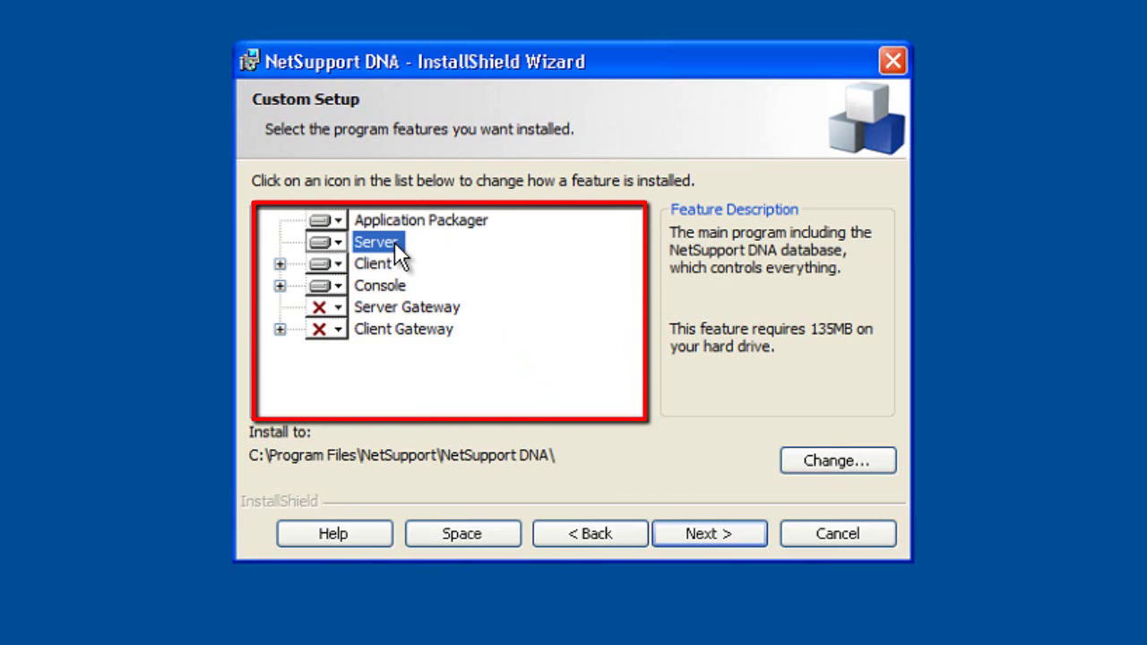
left_click(388, 265)
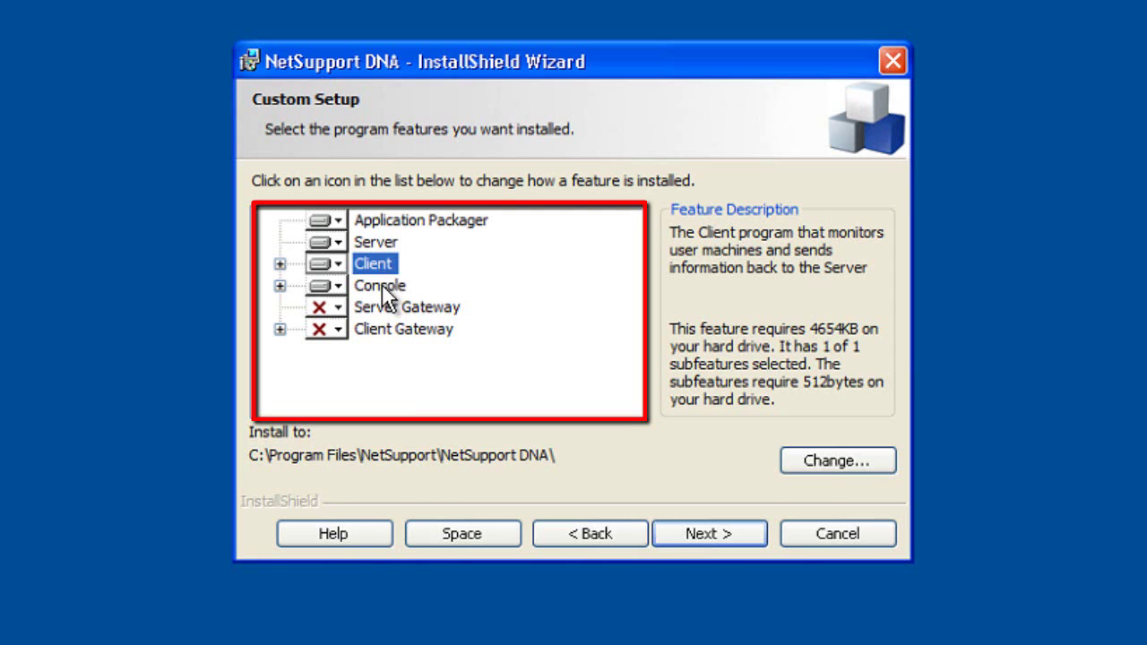
left_click(385, 287)
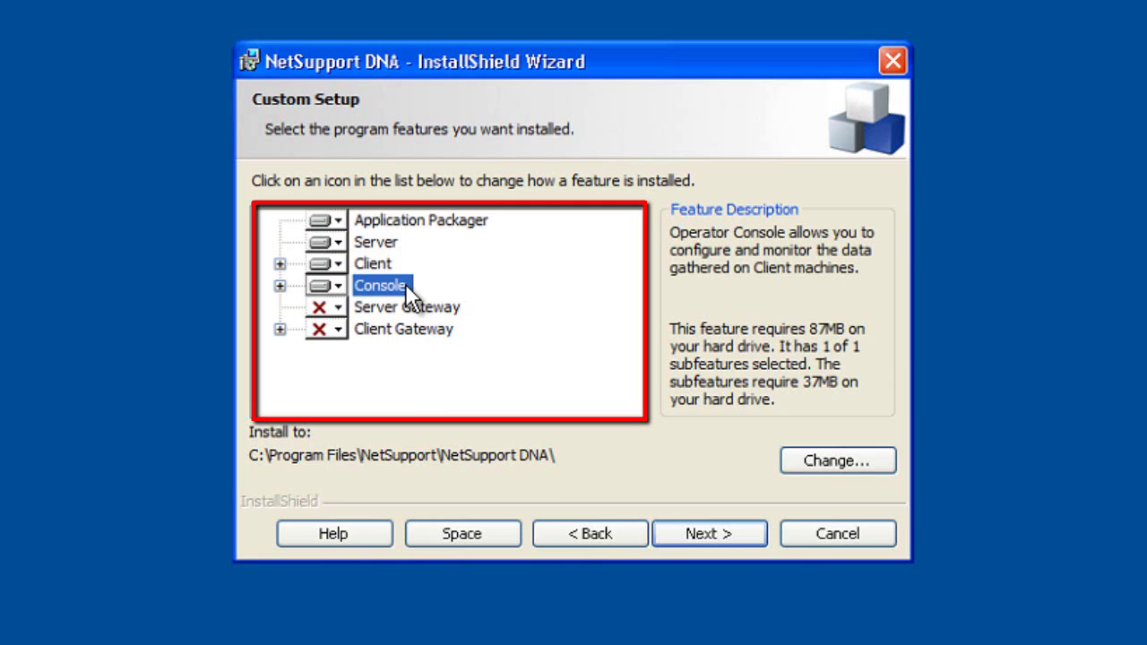
left_click(439, 222)
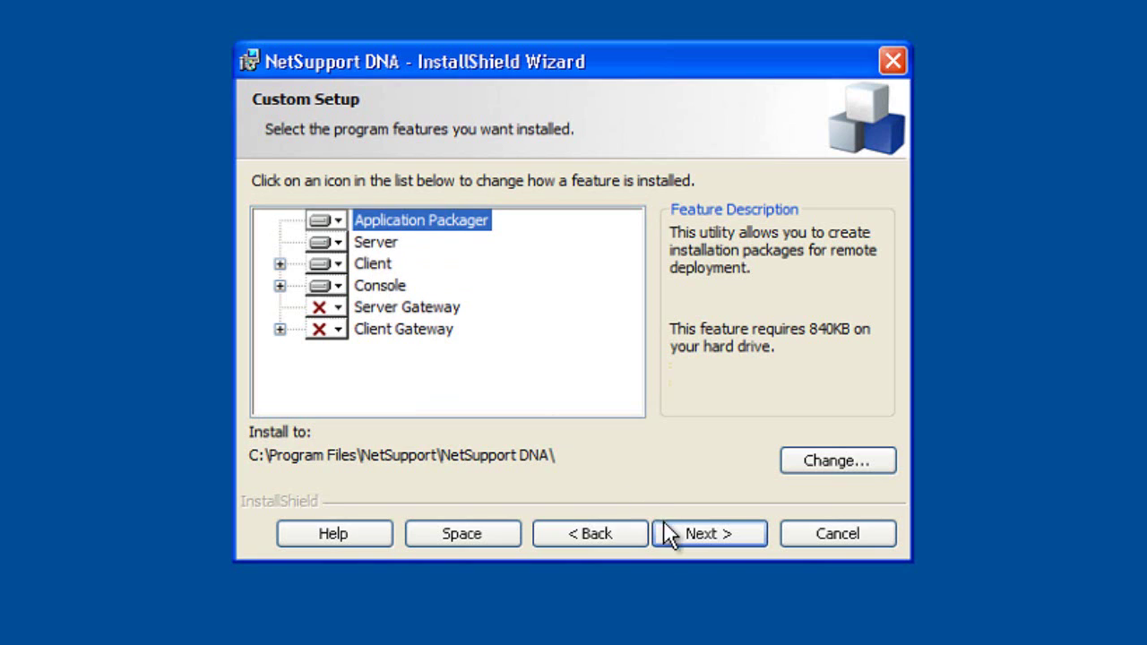
left_click(697, 532)
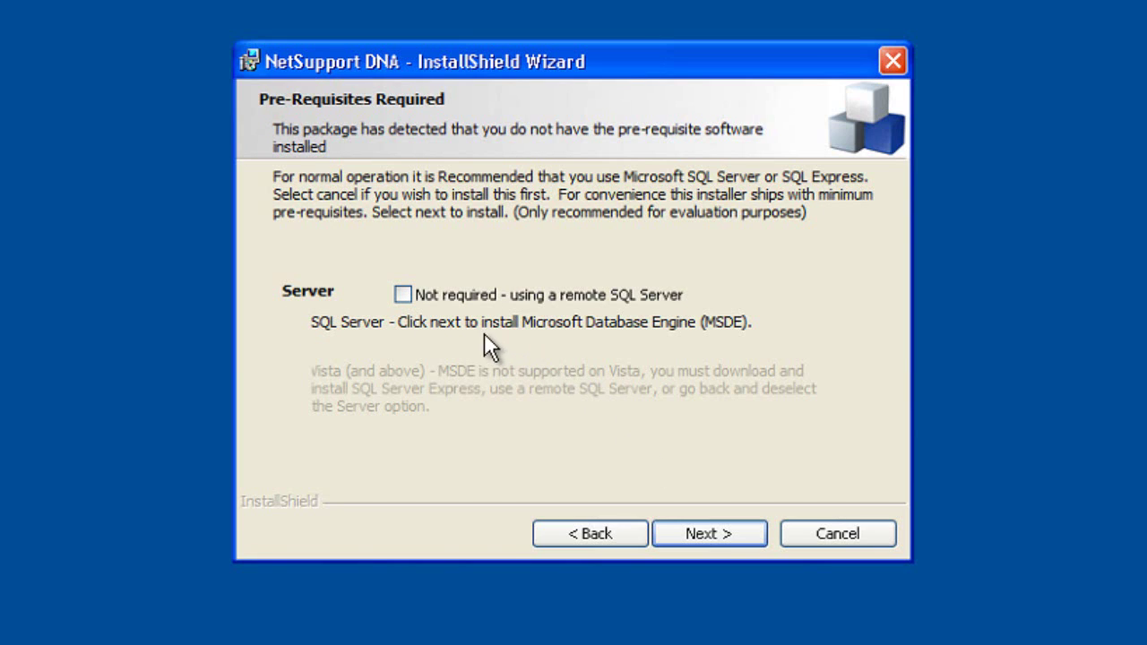
- Install the bundled MSDE database engine instead of using a remote SQL Server
left_click(713, 536)
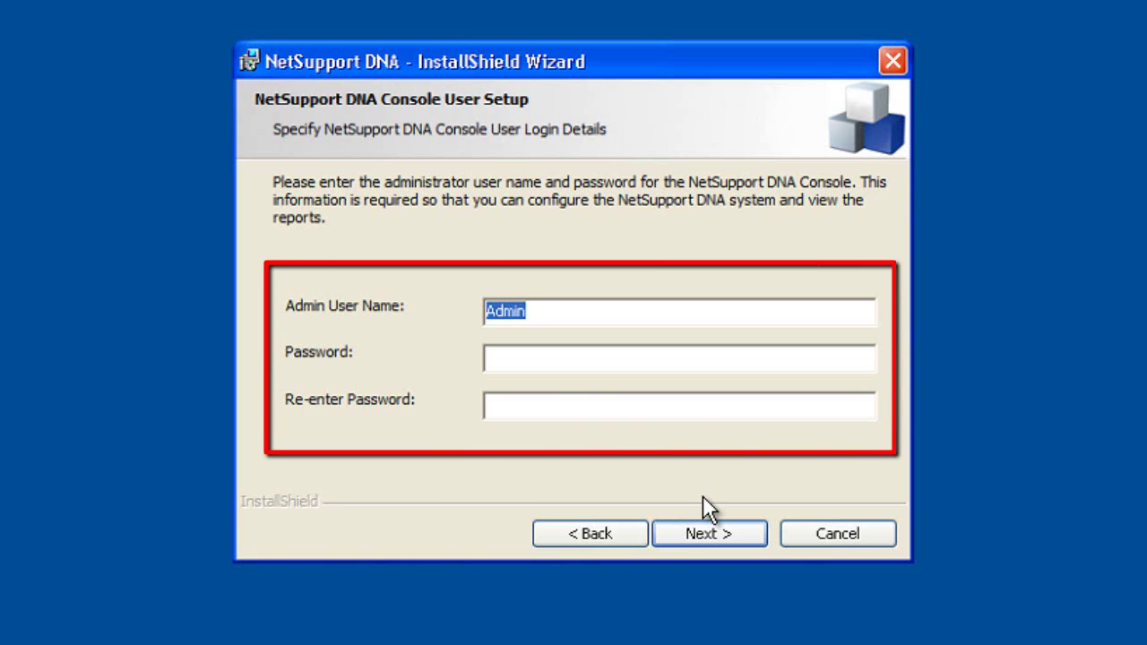
- Set and confirm a password for the Admin console user
left_click(546, 365)
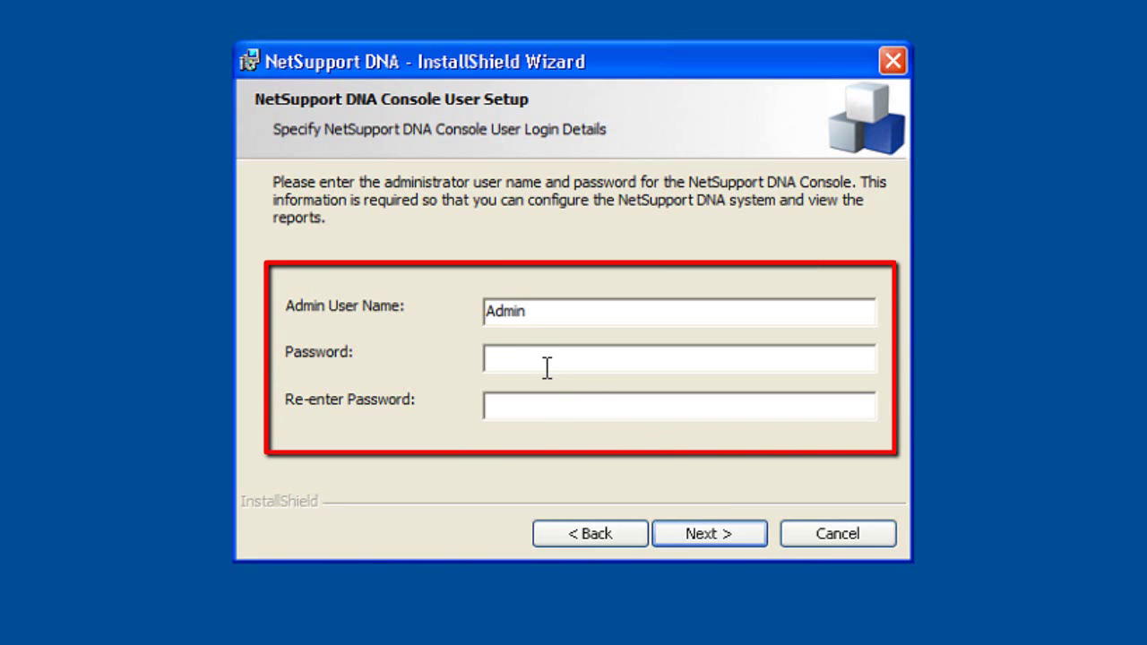
type("**********")
key("Tab")
type("******")
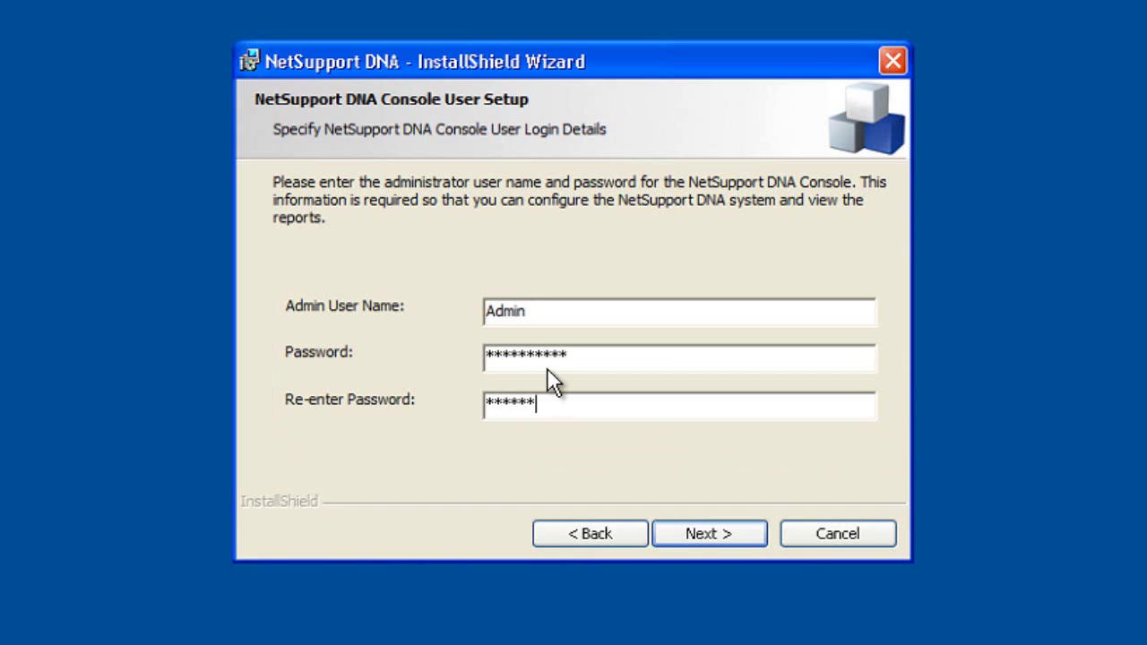
type("****")
left_click(718, 537)
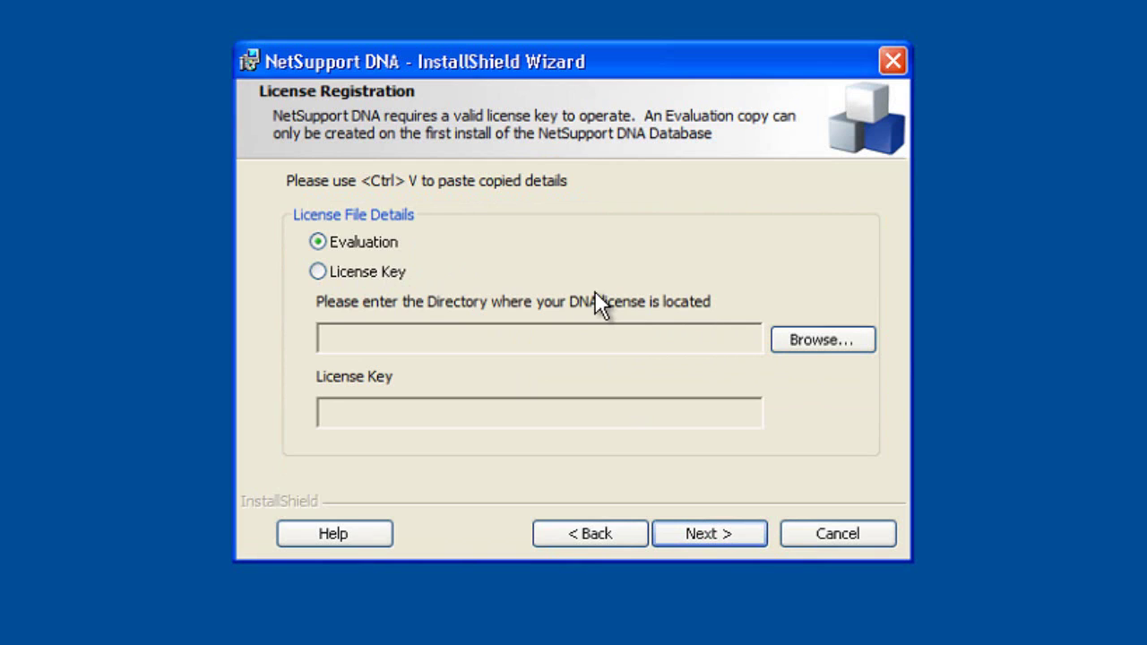
- Continue past License Registration with the Evaluation licence
left_click(730, 534)
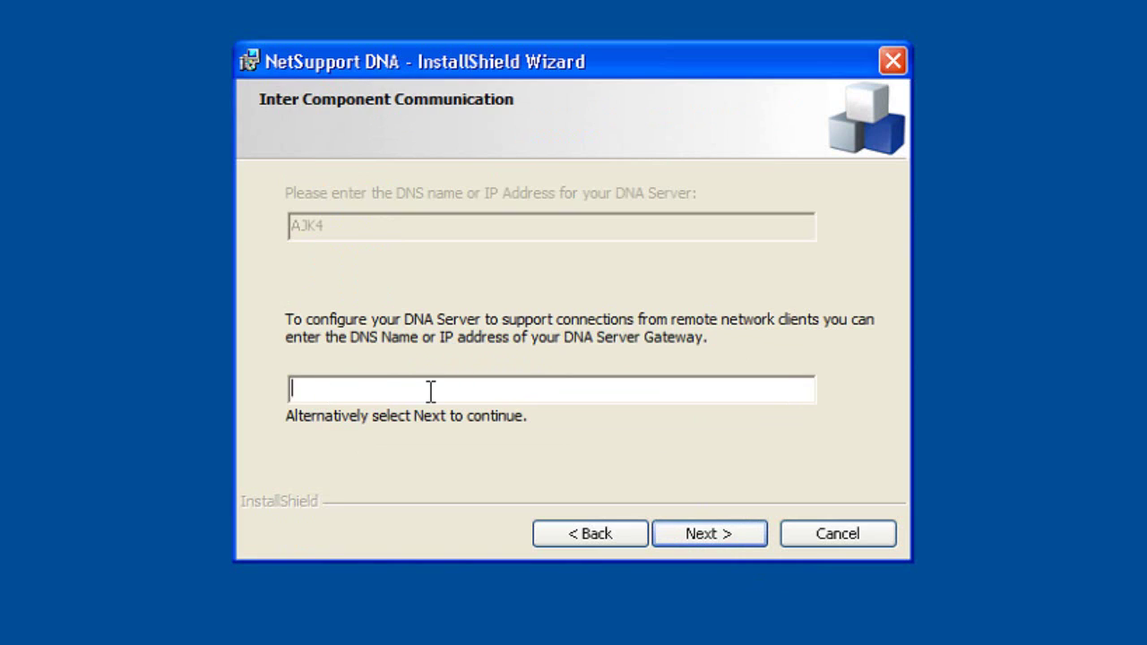
- Leave the DNA Server Gateway address blank and run the install
left_click(699, 537)
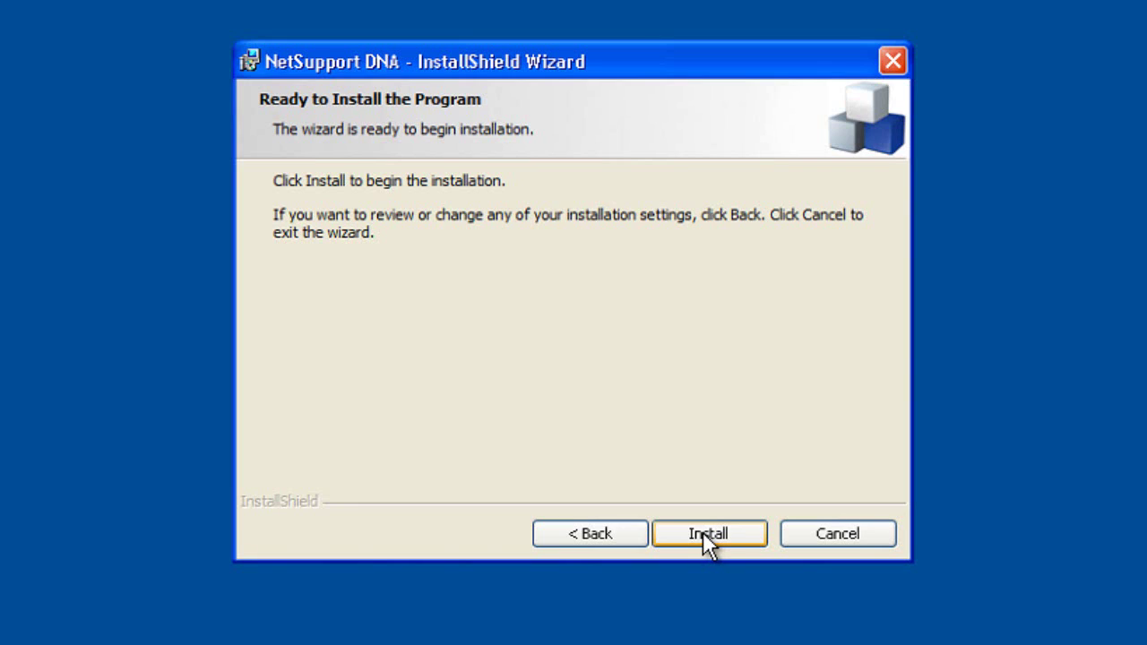
left_click(702, 531)
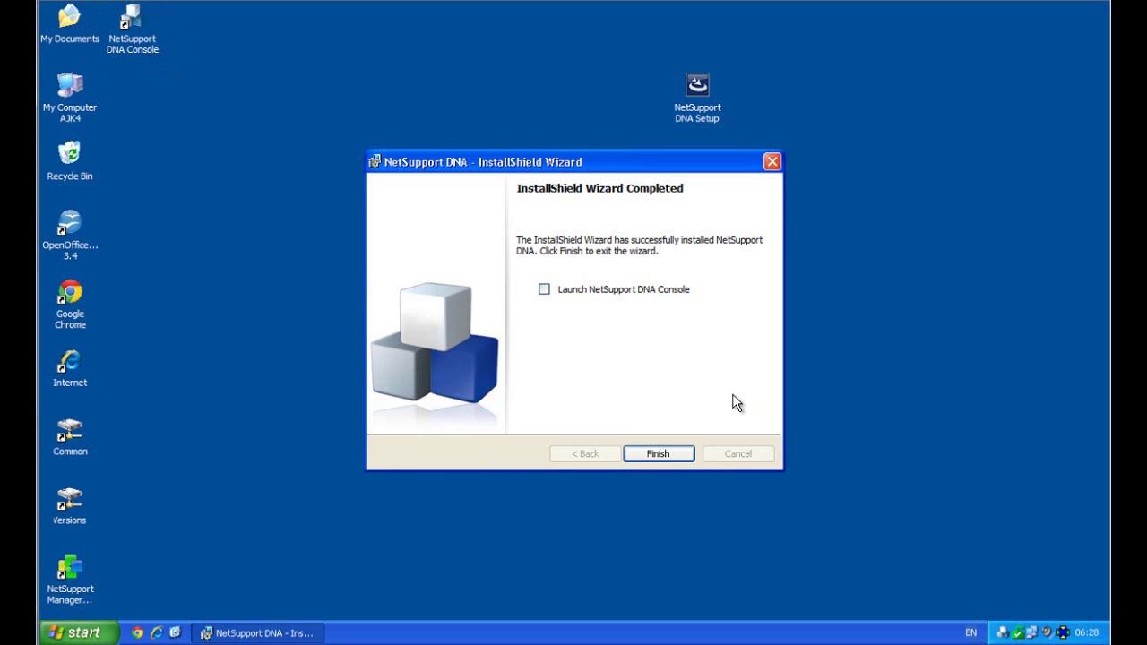
- Finish the installer with 'Launch NetSupport DNA Console' left unchecked
left_click(664, 453)
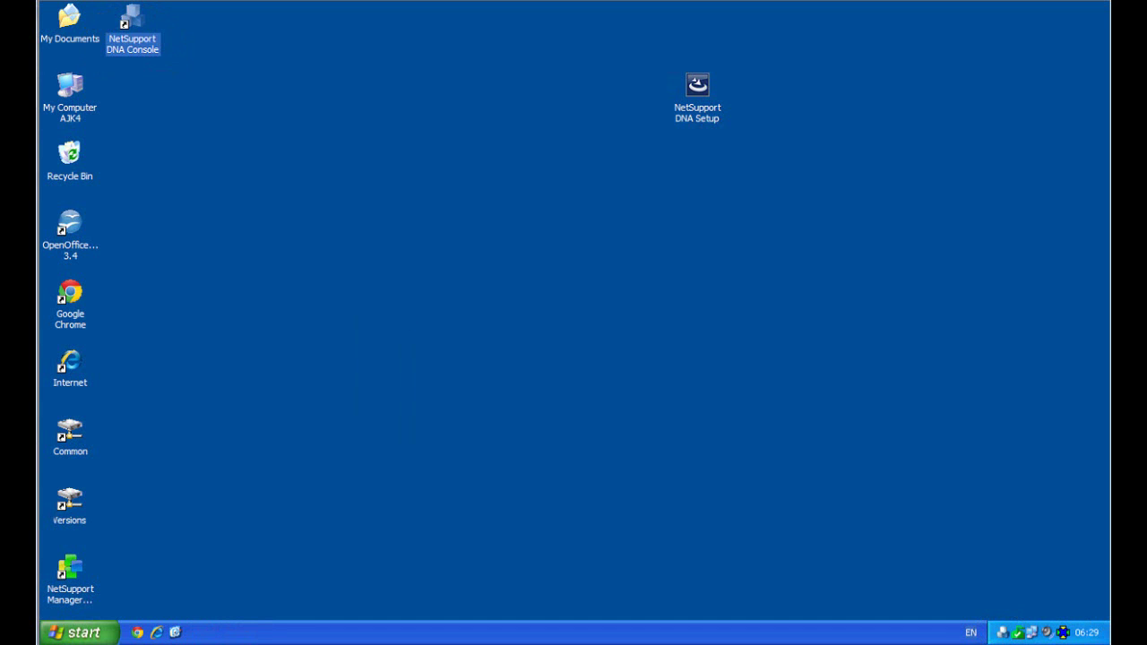
- Launch the DNA Console from its desktop shortcut and log in as Admin with the password
double_click(132, 25)
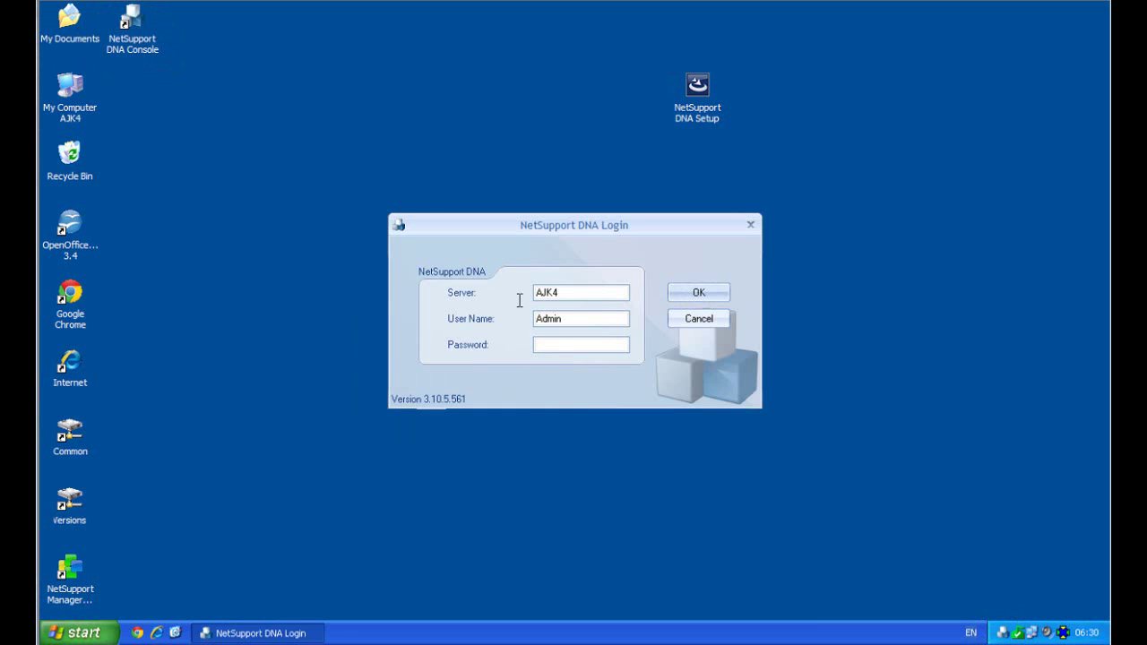
type("••••••••••")
left_click(716, 294)
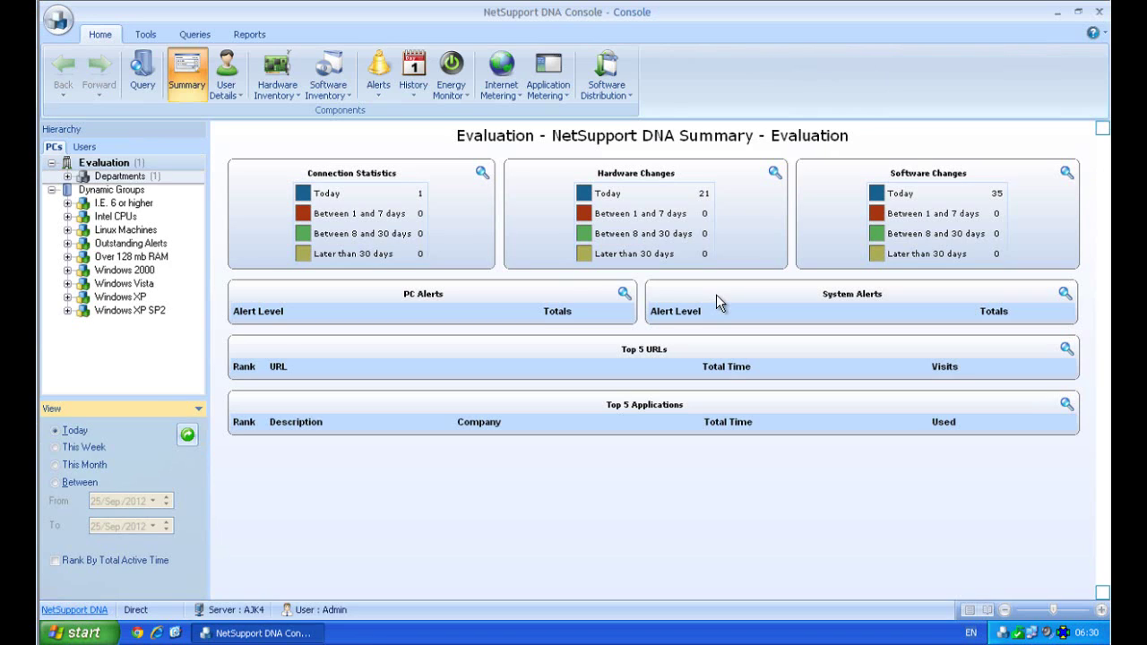
- Show the Tools ribbon with Client Discovery and Deploy options
mouse_move(153, 174)
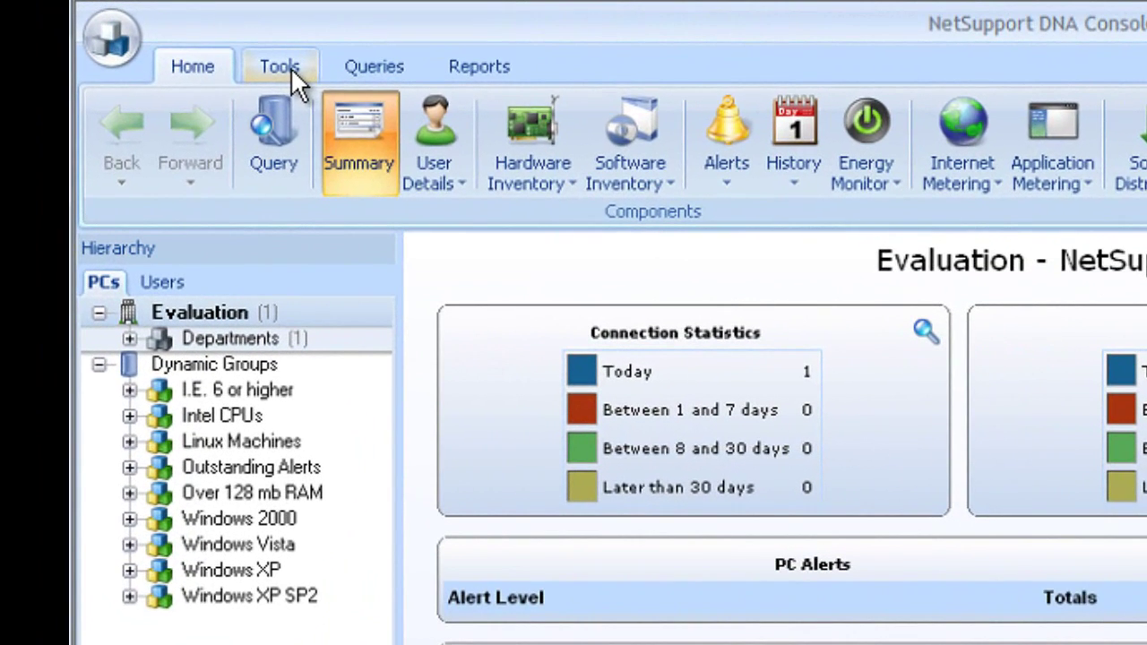
- Open Client Discovery & Deploy and scan 10.0.1.201–10.0.1.208, listing machines AJK1 through AJK8
left_click(206, 47)
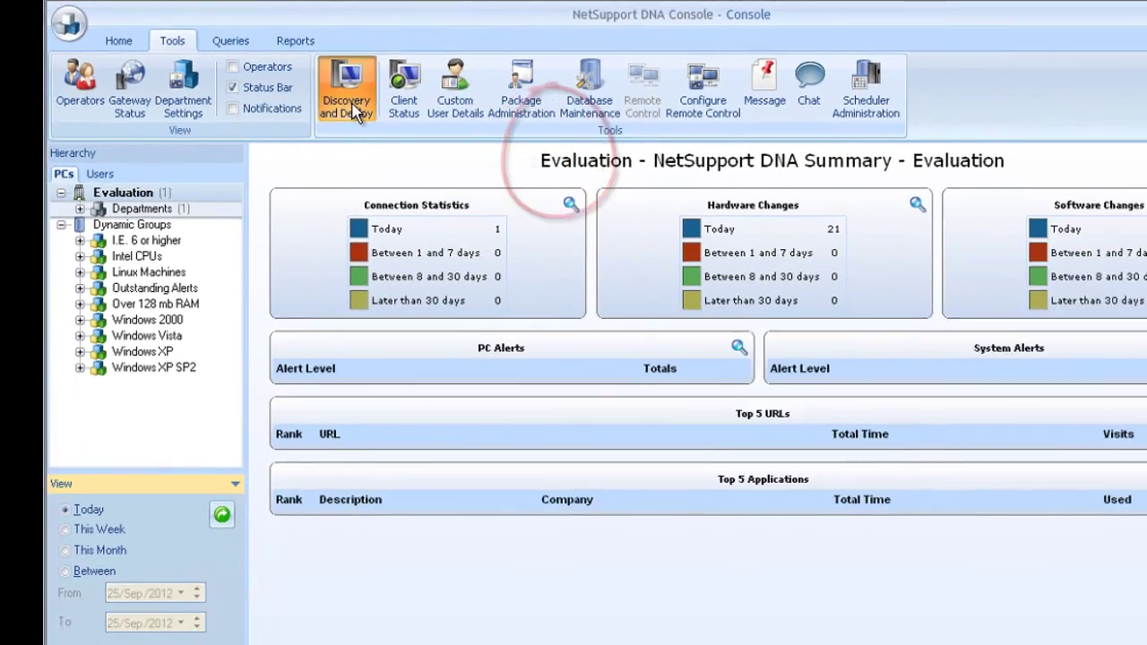
left_click(570, 165)
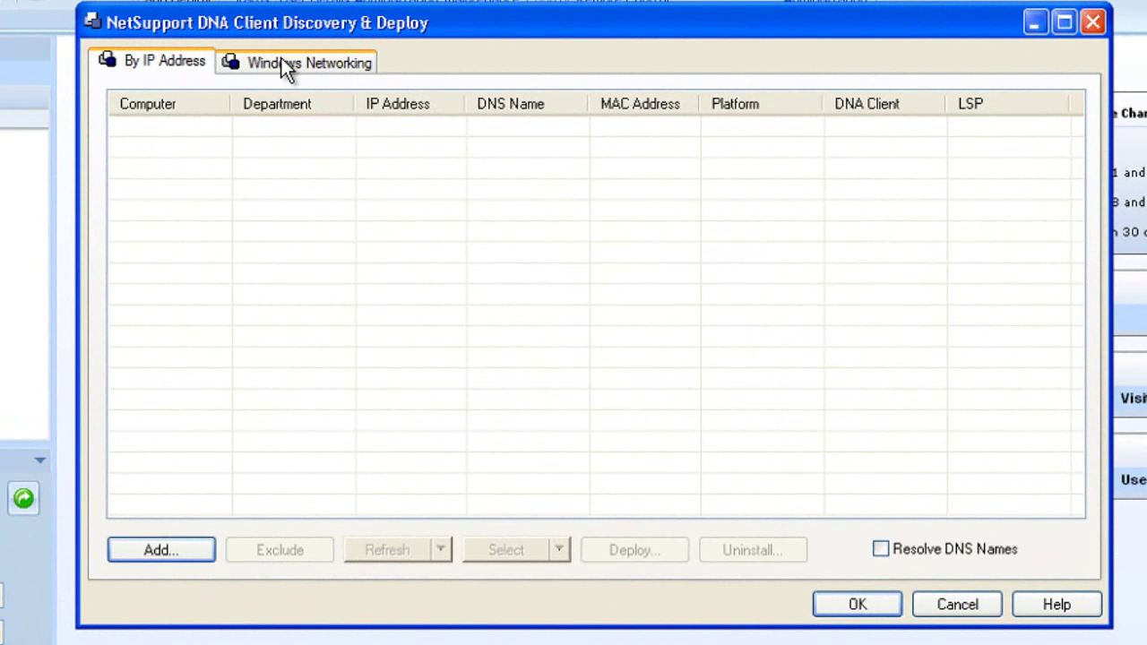
left_click(315, 93)
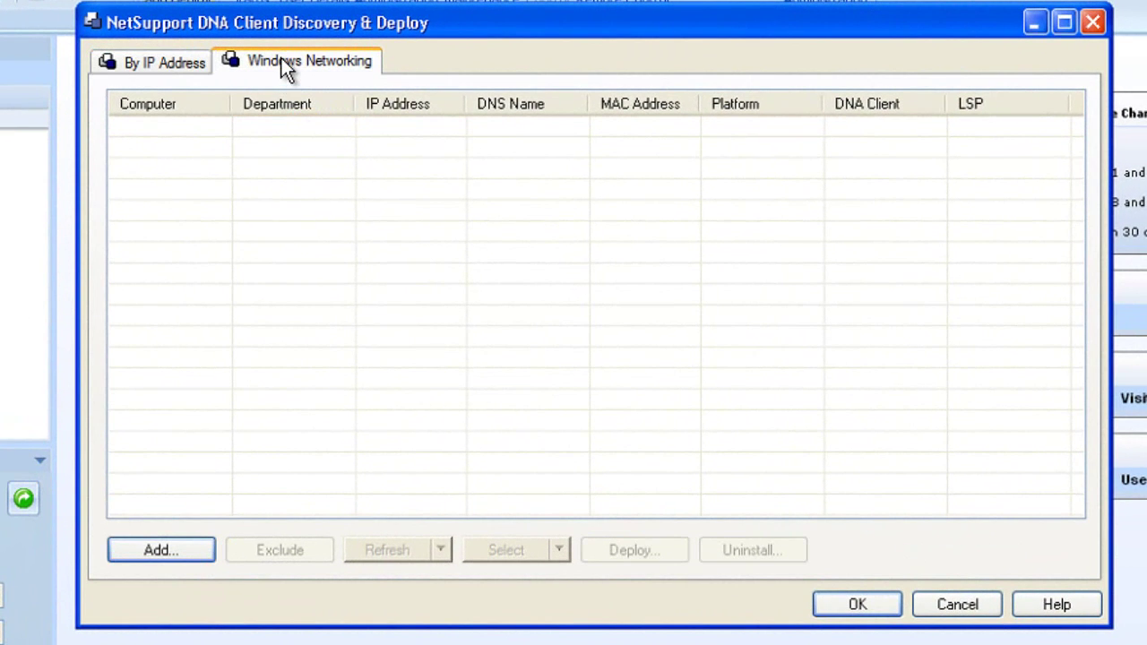
left_click(158, 63)
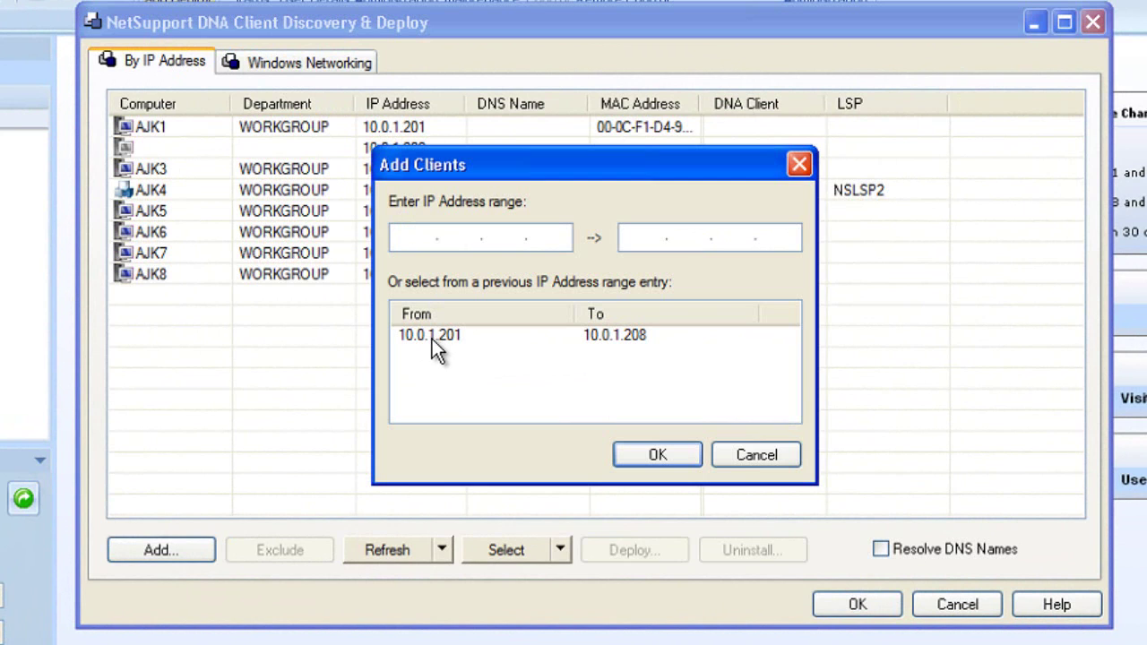
left_click(748, 457)
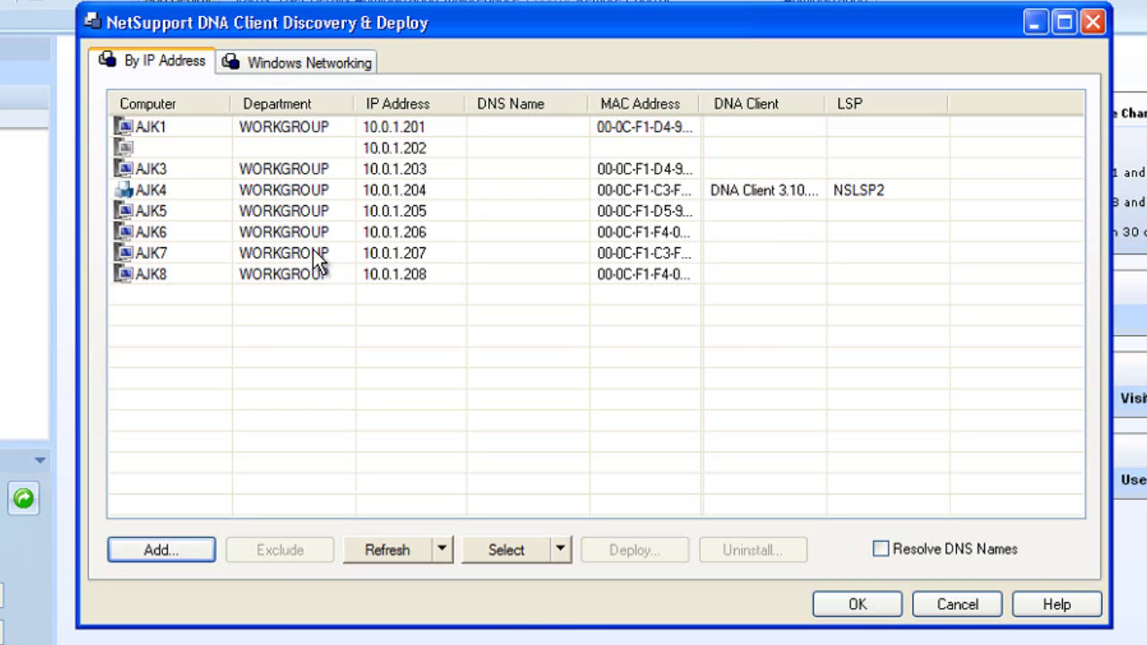
- Start the DNA client deployment to the selected AJK5–AJK8, check the Select options, and confirm with OK
left_click(152, 209)
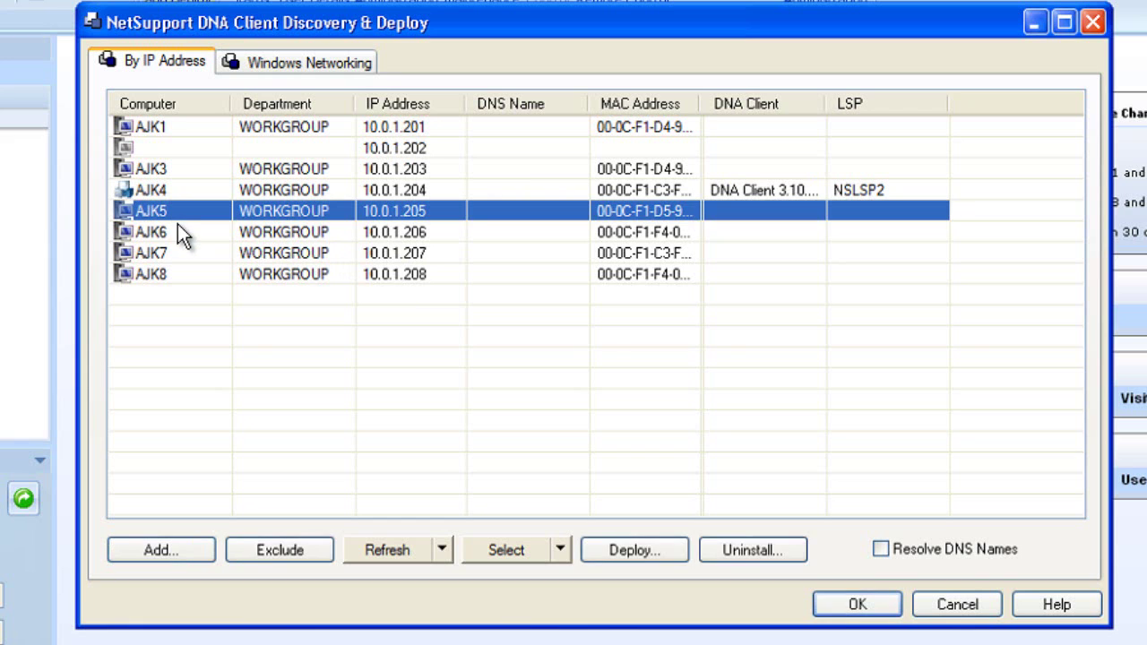
left_click(170, 274, "shift")
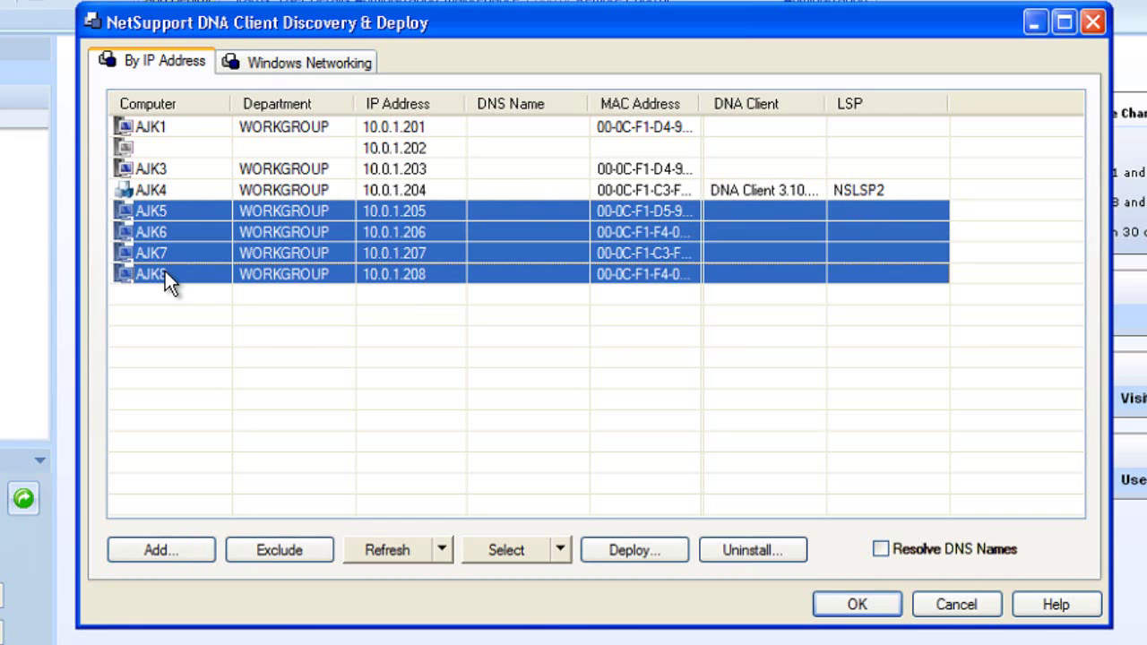
left_click(632, 551)
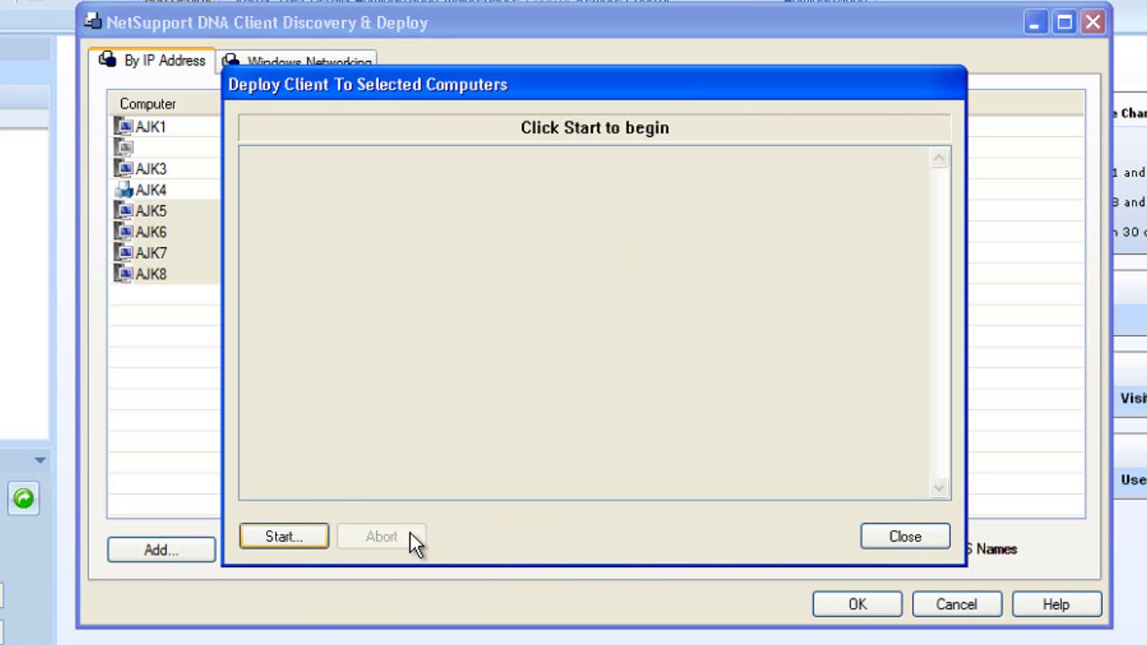
left_click(884, 536)
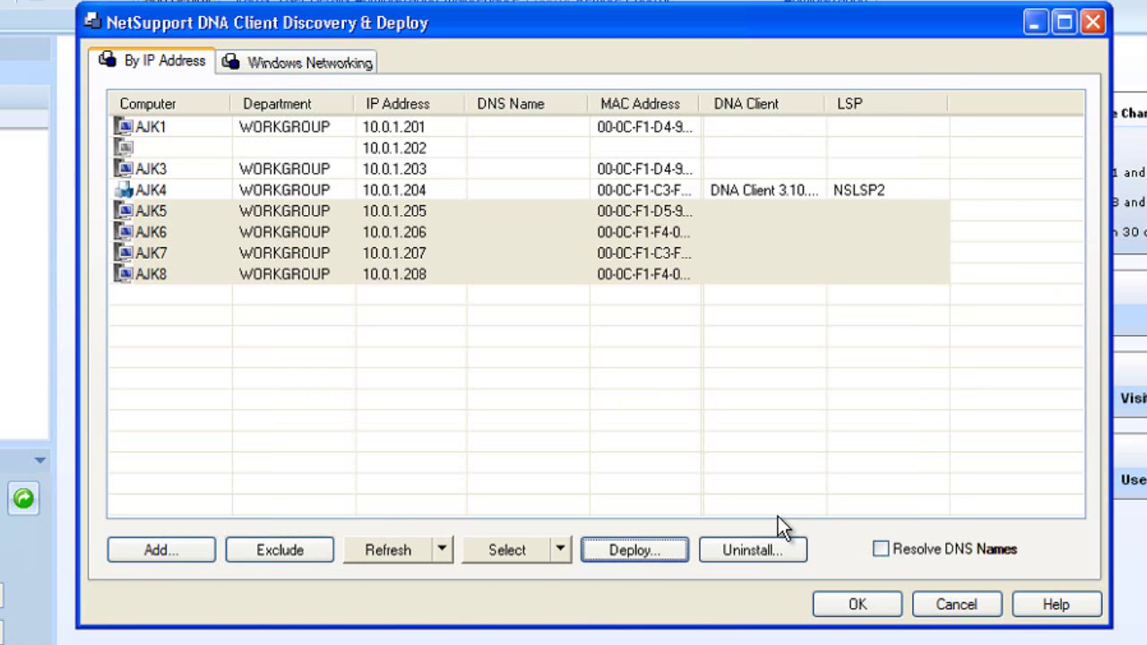
left_click(559, 549)
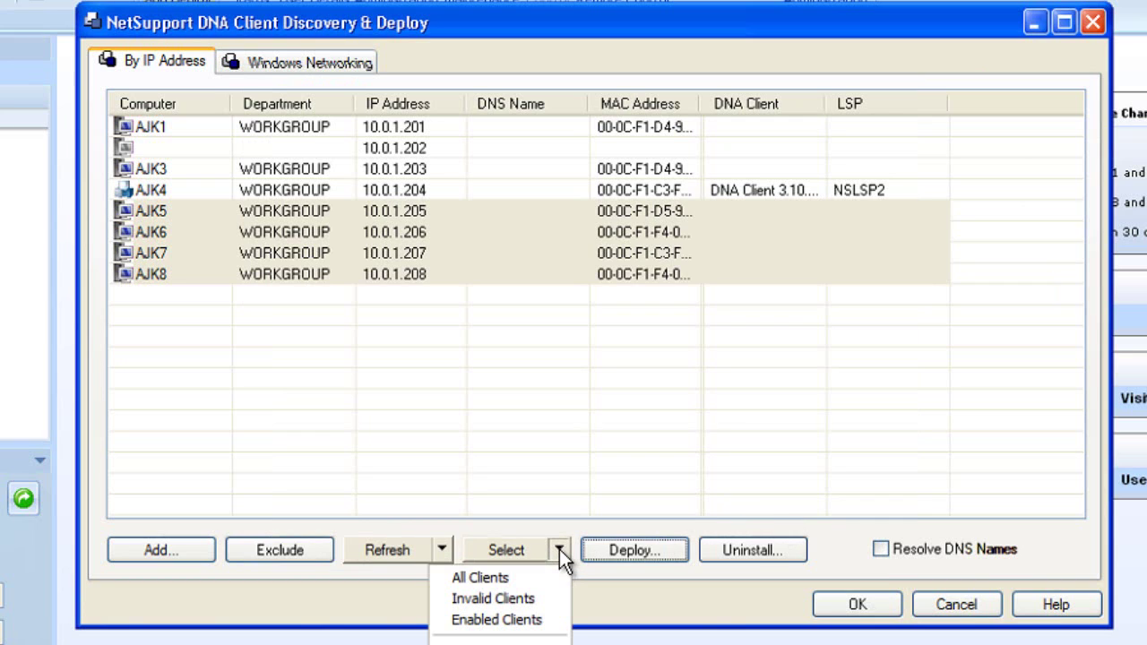
left_click(532, 393)
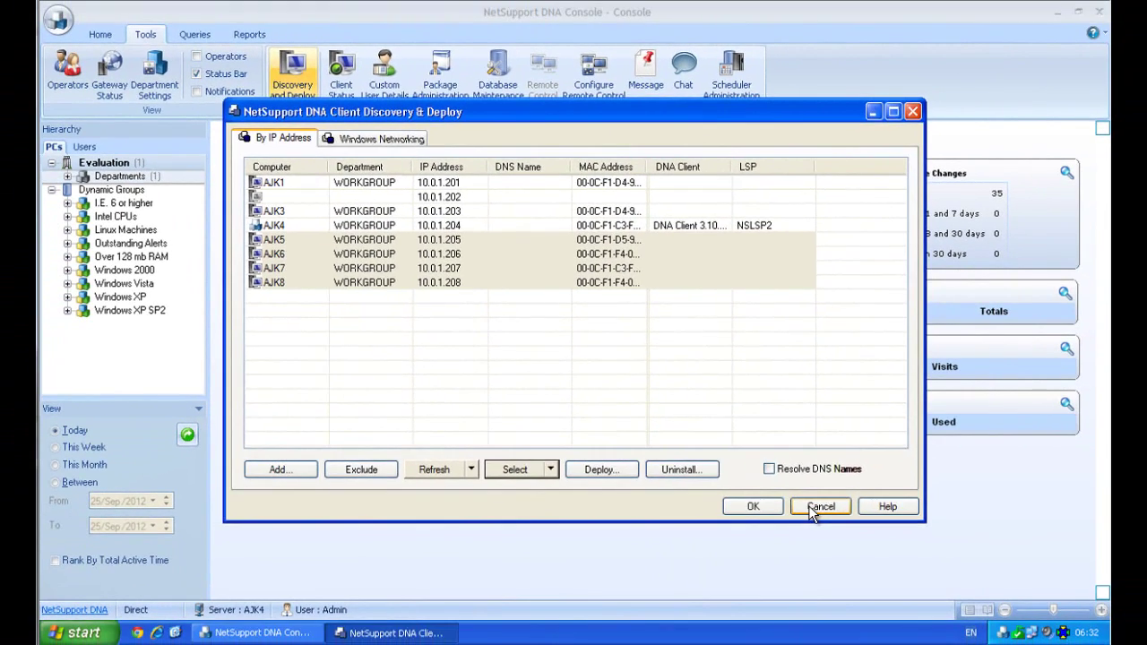
left_click(808, 505)
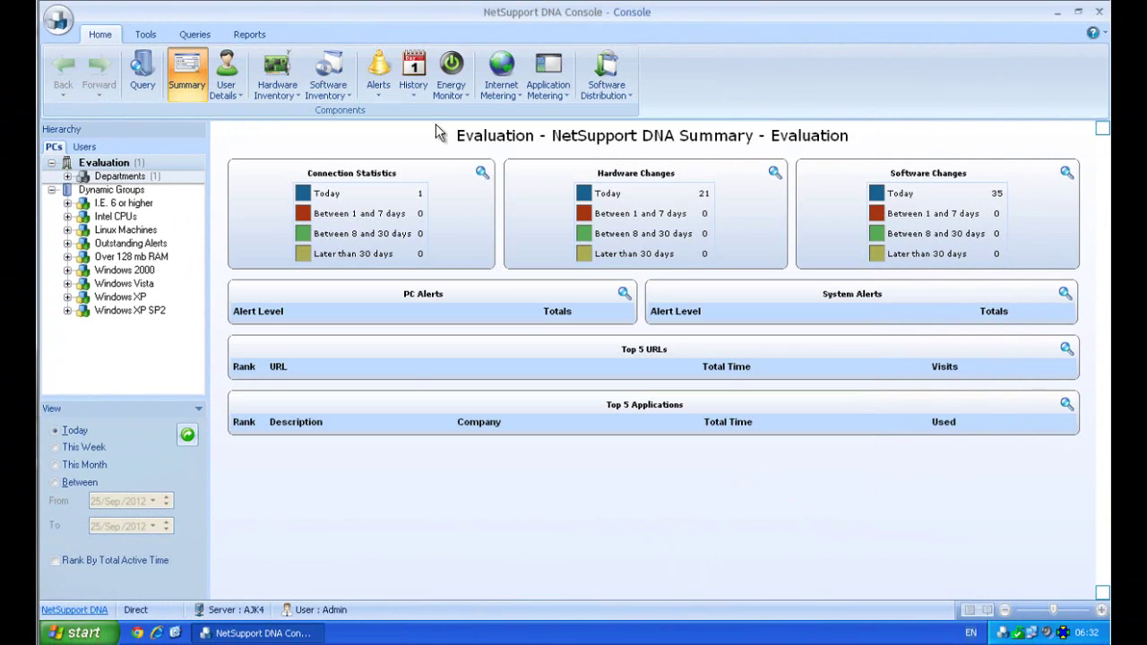